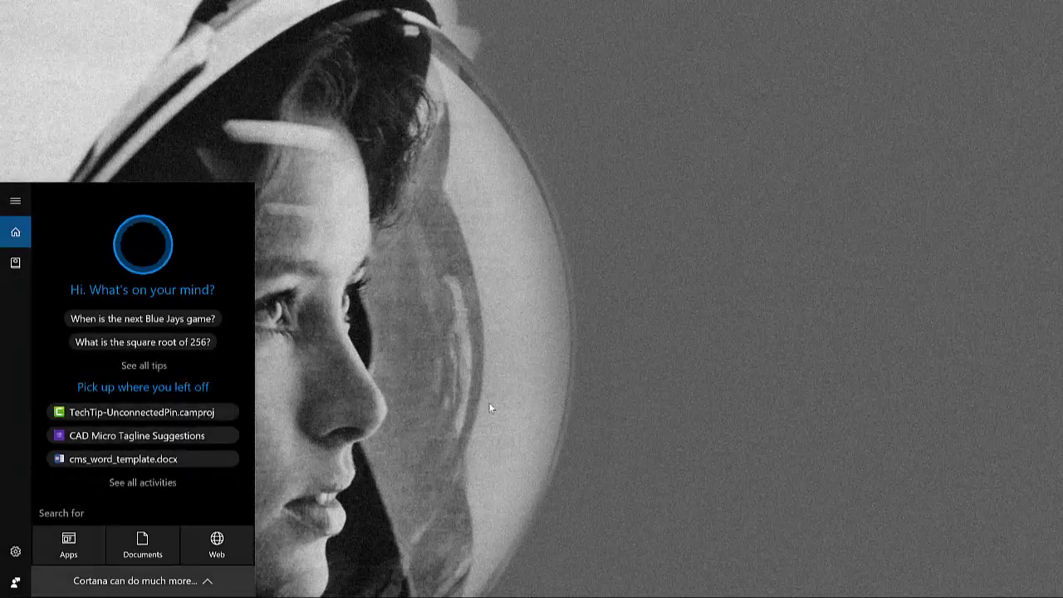
# - Launch Archive Server Configuration from search, then enlarge its window and widen the computer tree pane
pyautogui.write('archive s')
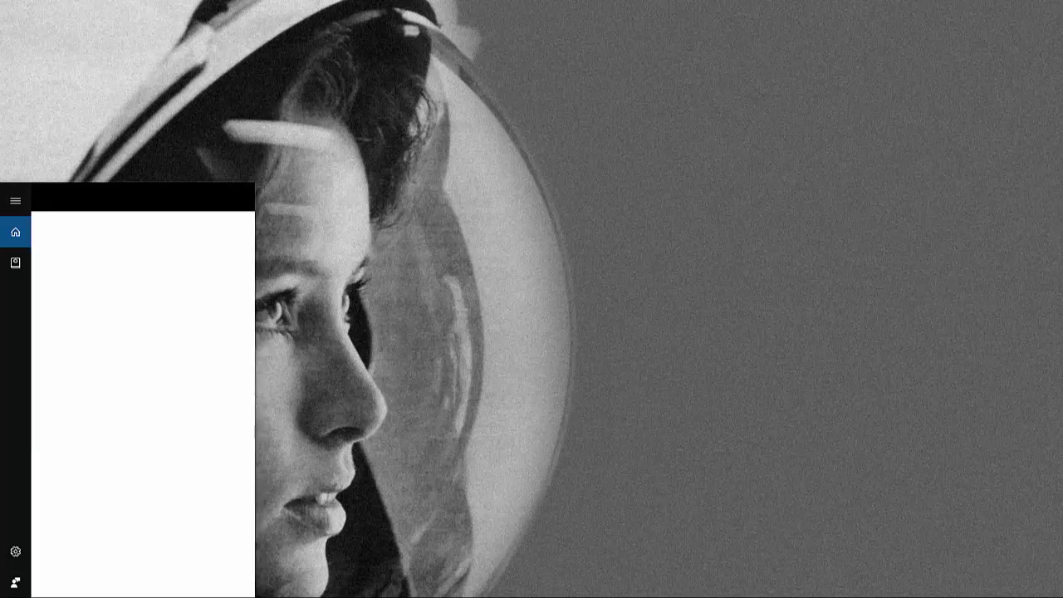
pyautogui.write('erver con')
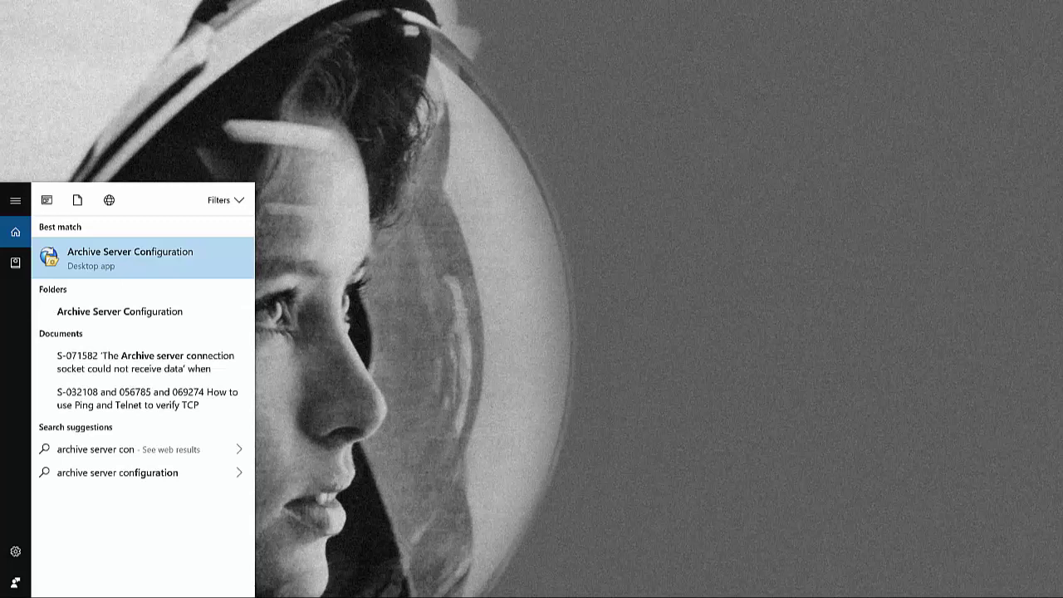
pyautogui.click(133, 264)
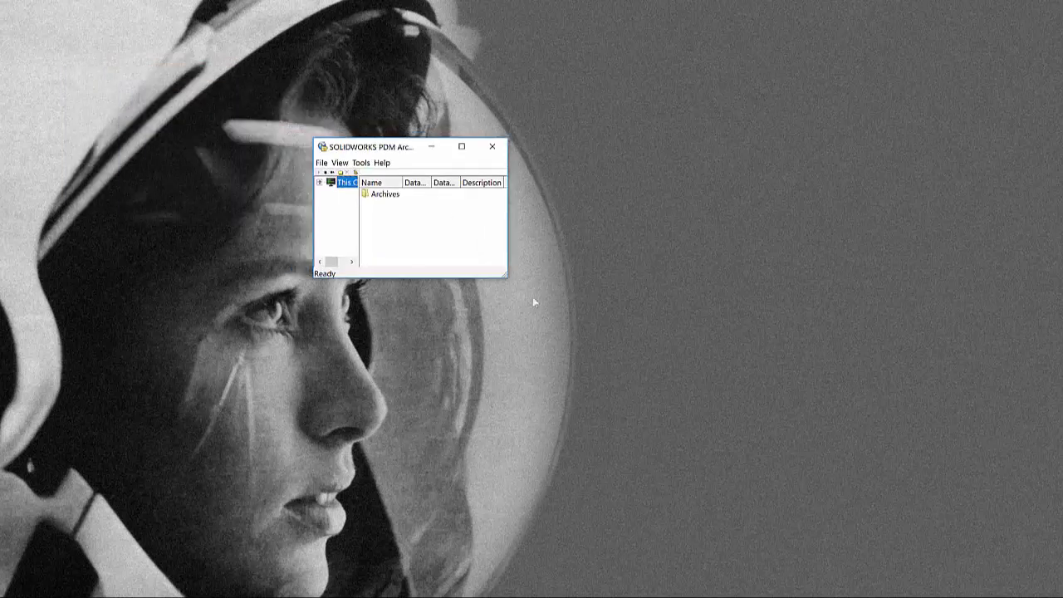
pyautogui.moveTo(502, 273); pyautogui.dragTo(900, 468)
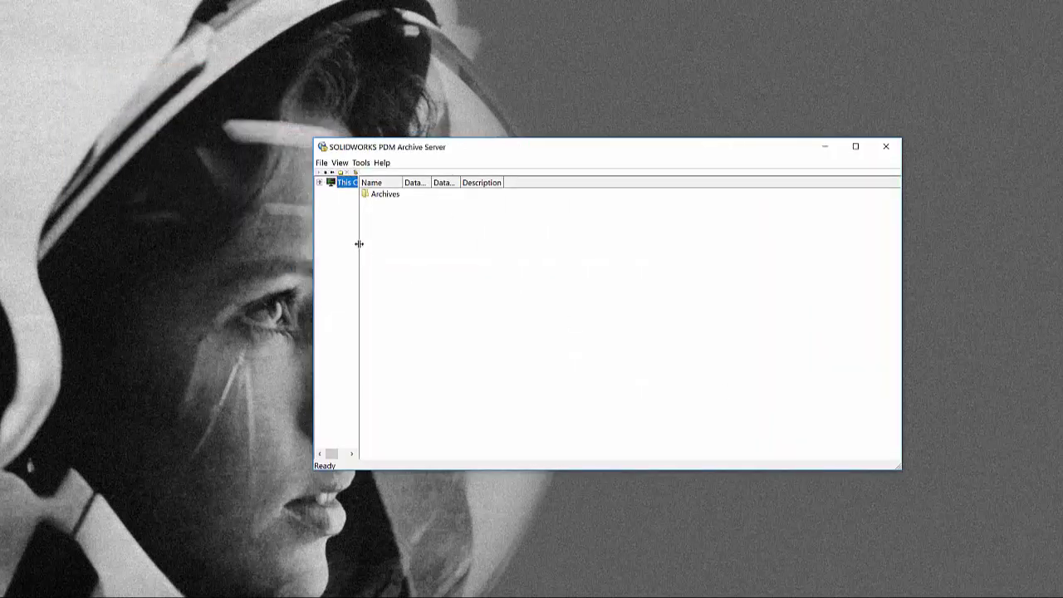
pyautogui.moveTo(358, 242); pyautogui.dragTo(515, 243)
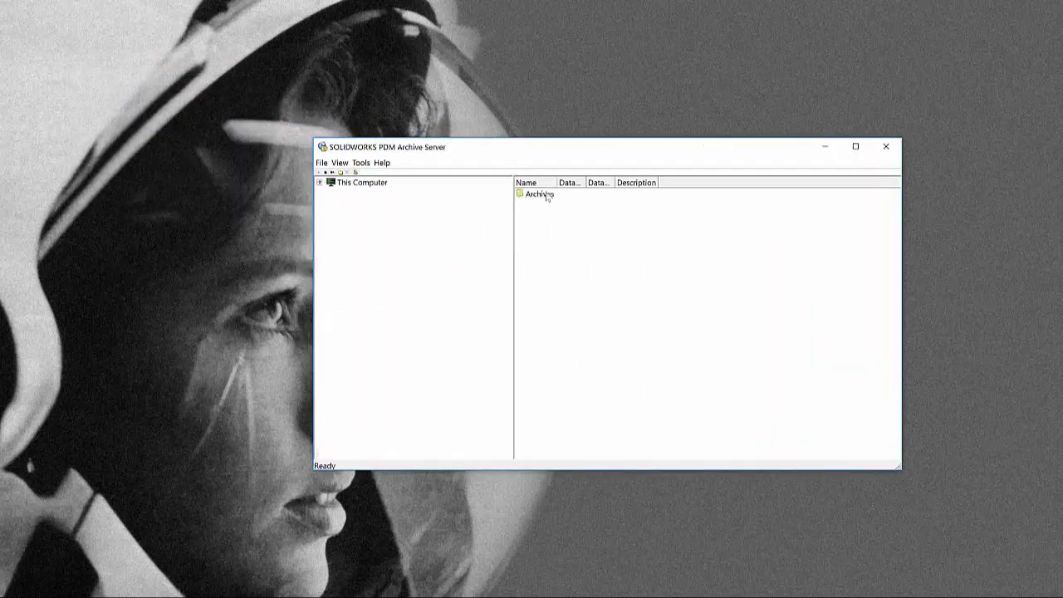
pyautogui.moveTo(515, 148); pyautogui.dragTo(478, 144)
pyautogui.click(323, 160)
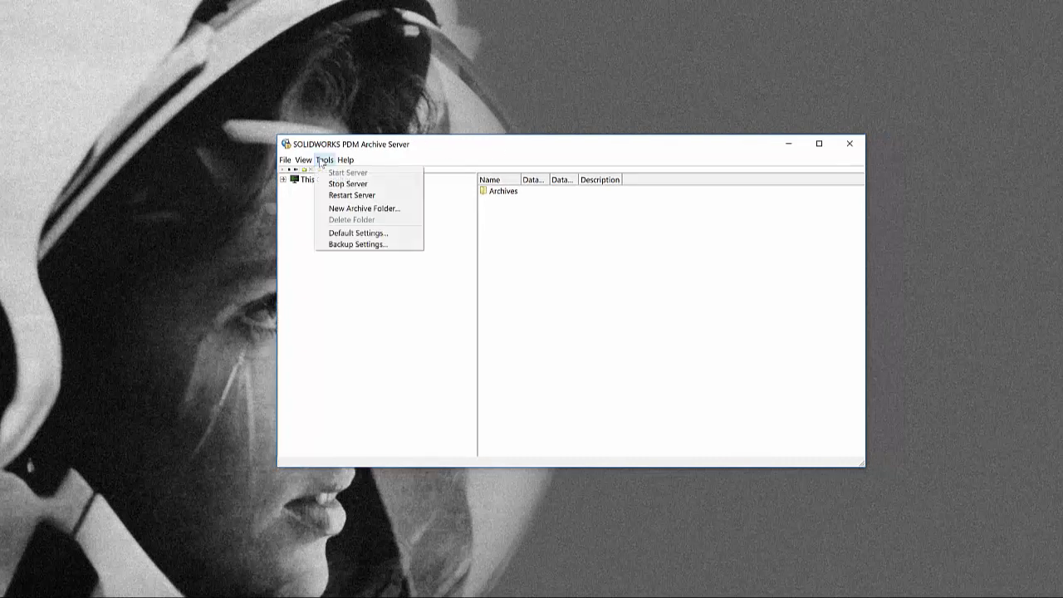
# - In Default Settings, replace the Admin user's current password with a new one and save
pyautogui.click(359, 236)
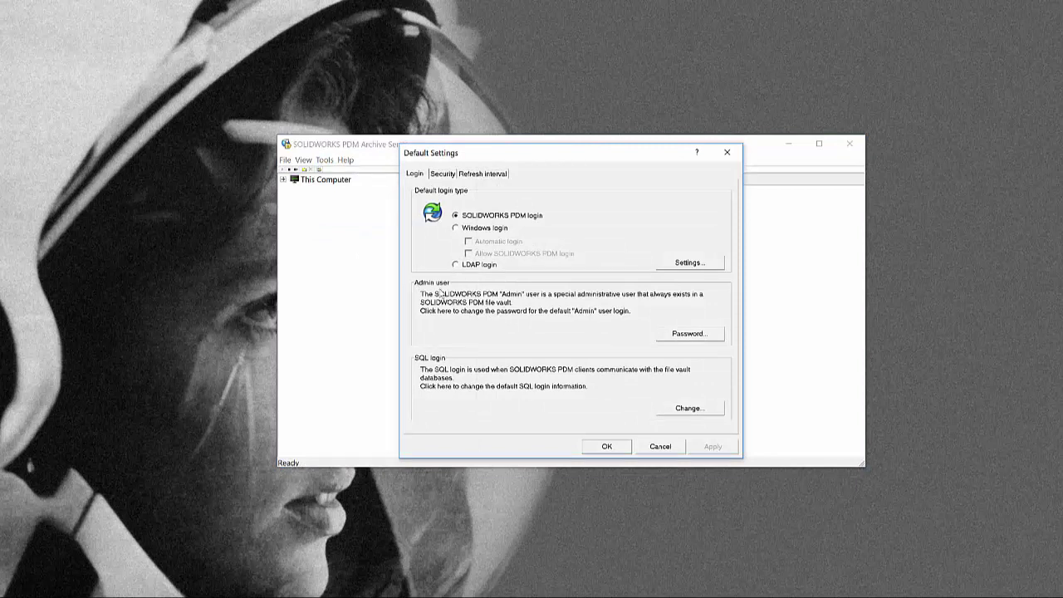
pyautogui.click(699, 342)
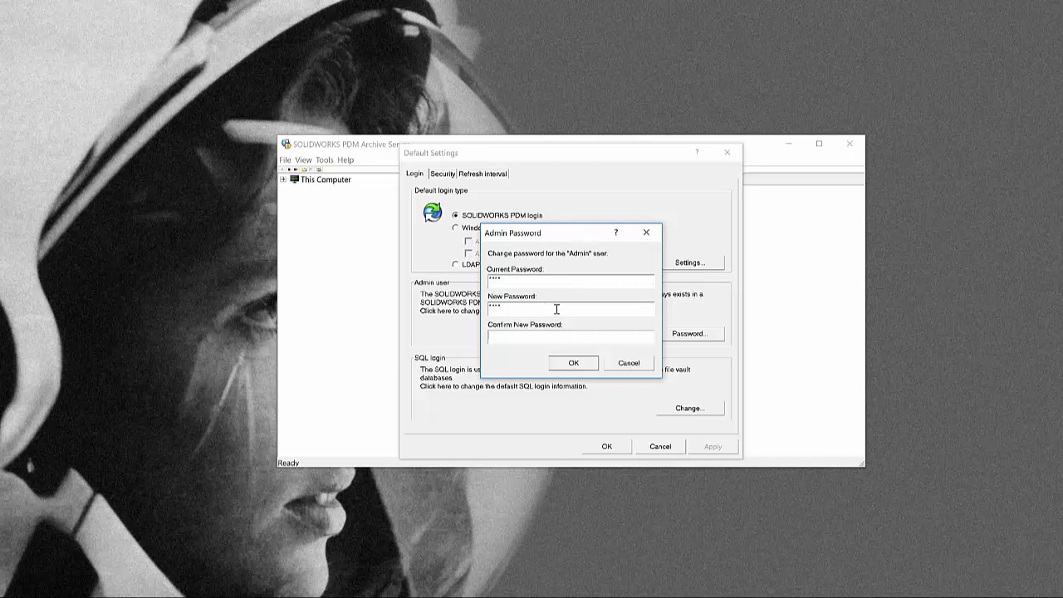
pyautogui.click(571, 365)
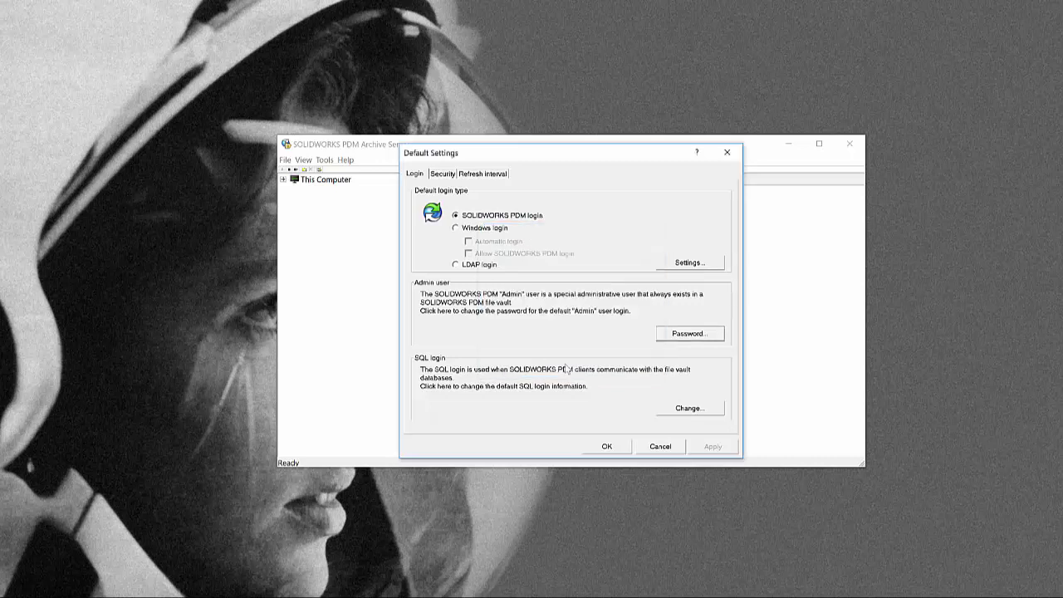
pyautogui.click(600, 450)
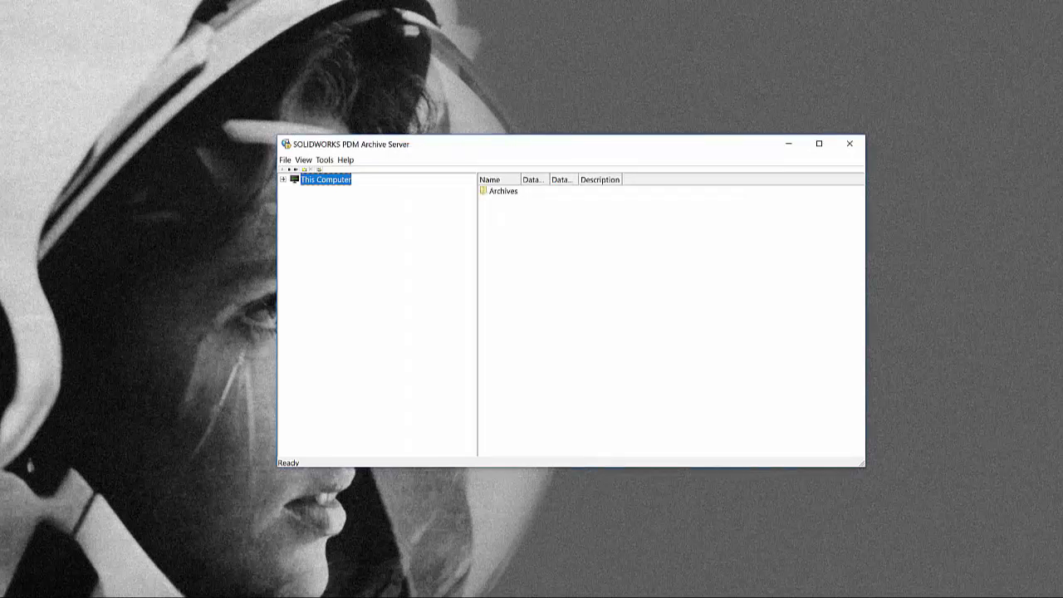
# - Search Windows for 'administration' and launch SOLIDWORKS PDM Administration
pyautogui.press('super')
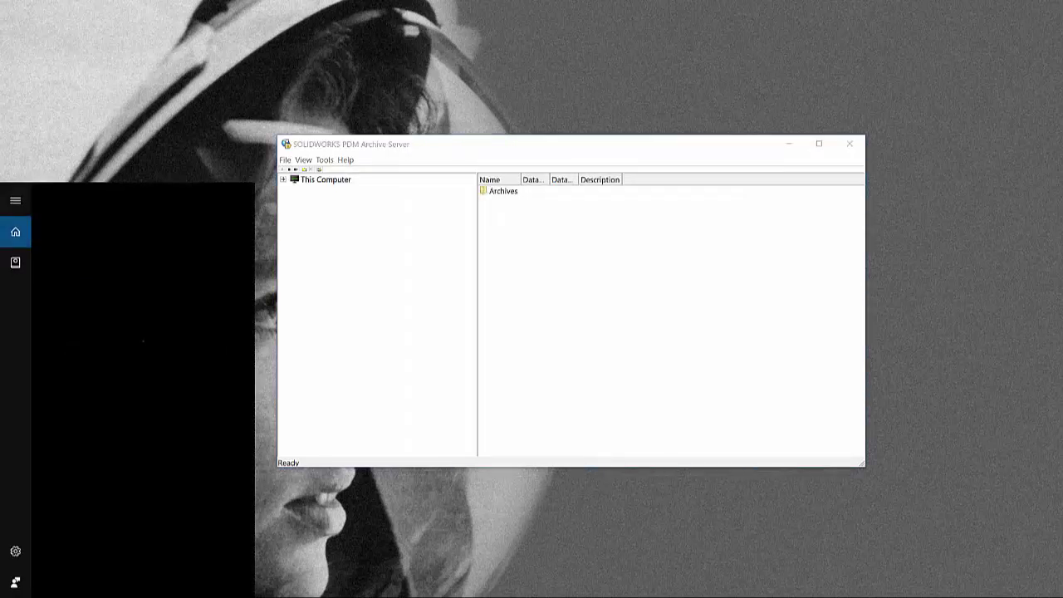
pyautogui.write('admibis')
pyautogui.press('BackSpace')
pyautogui.press('BackSpace')
pyautogui.press('BackSpace')
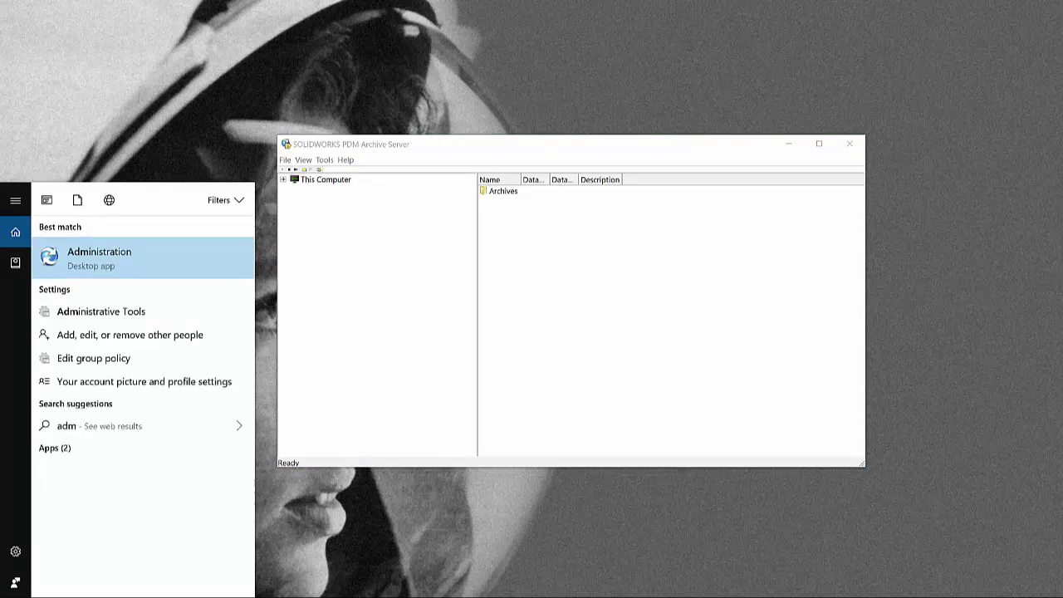
pyautogui.write('nis')
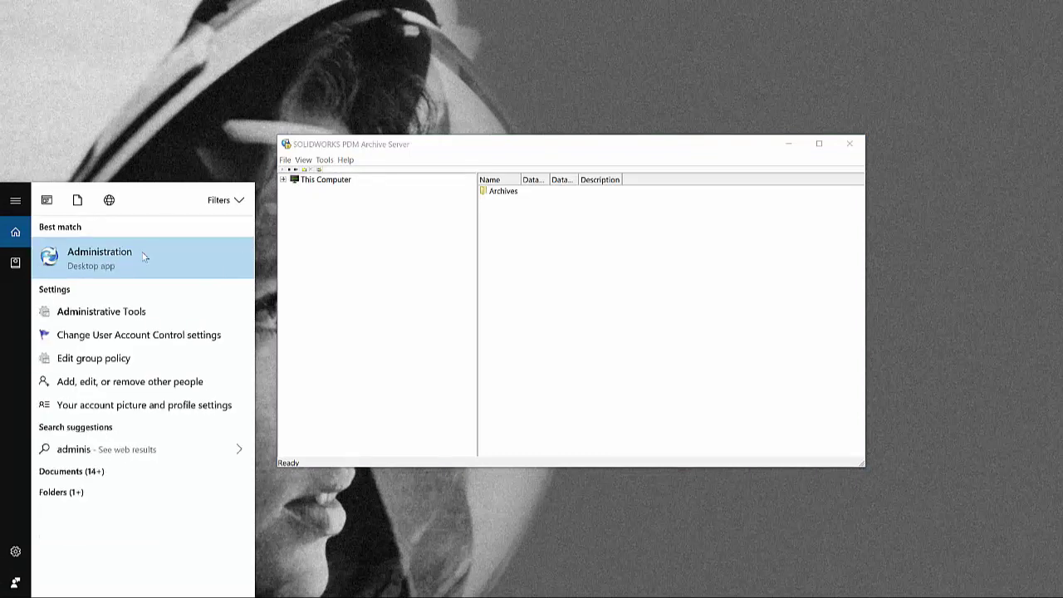
pyautogui.click(141, 255)
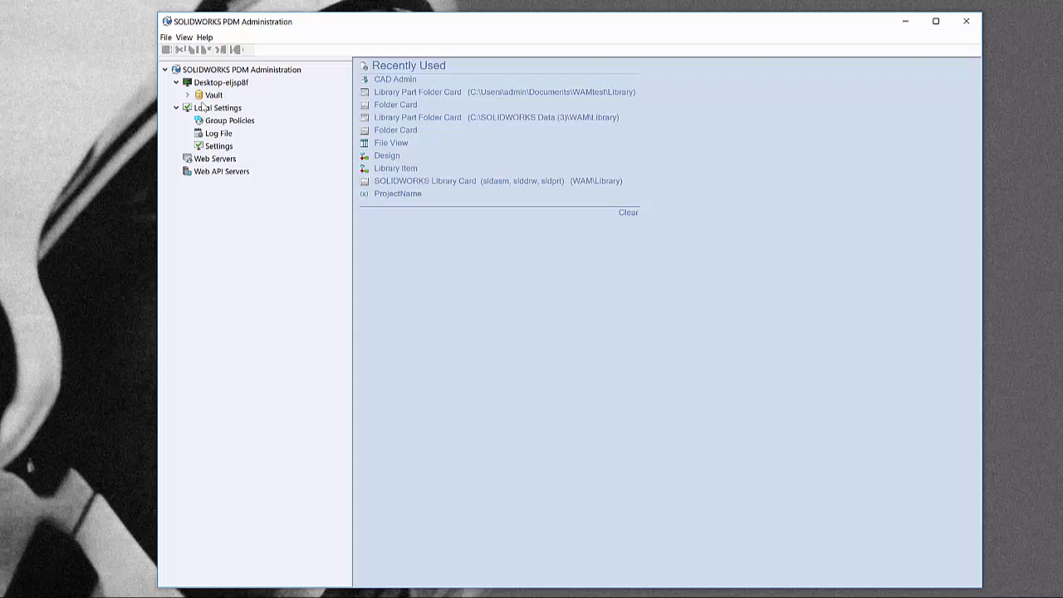
# - Connect to the Vault and submit the admin login with the new password
pyautogui.rightClick(210, 98)
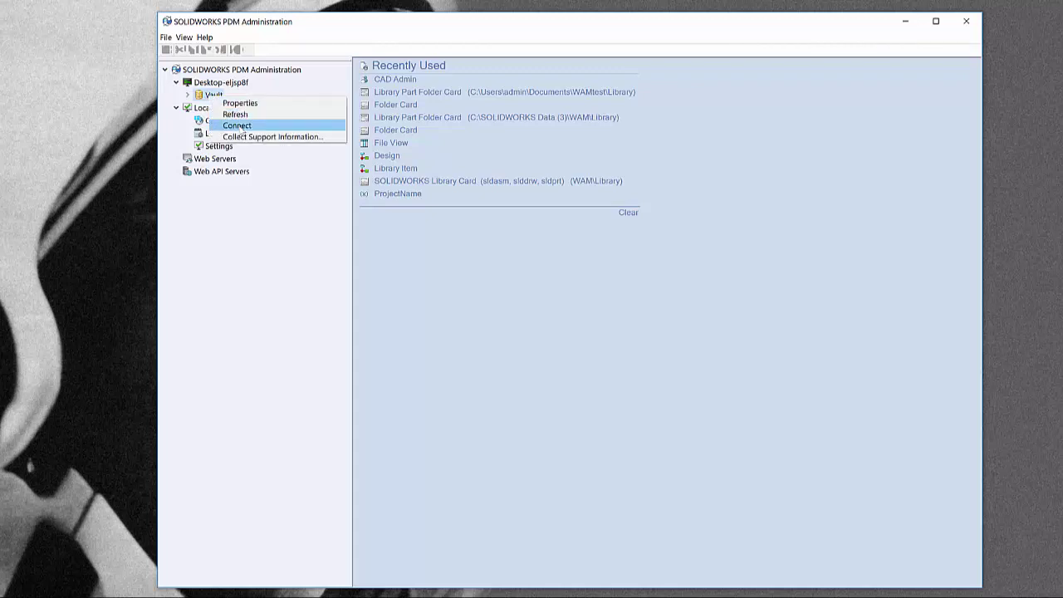
pyautogui.click(241, 125)
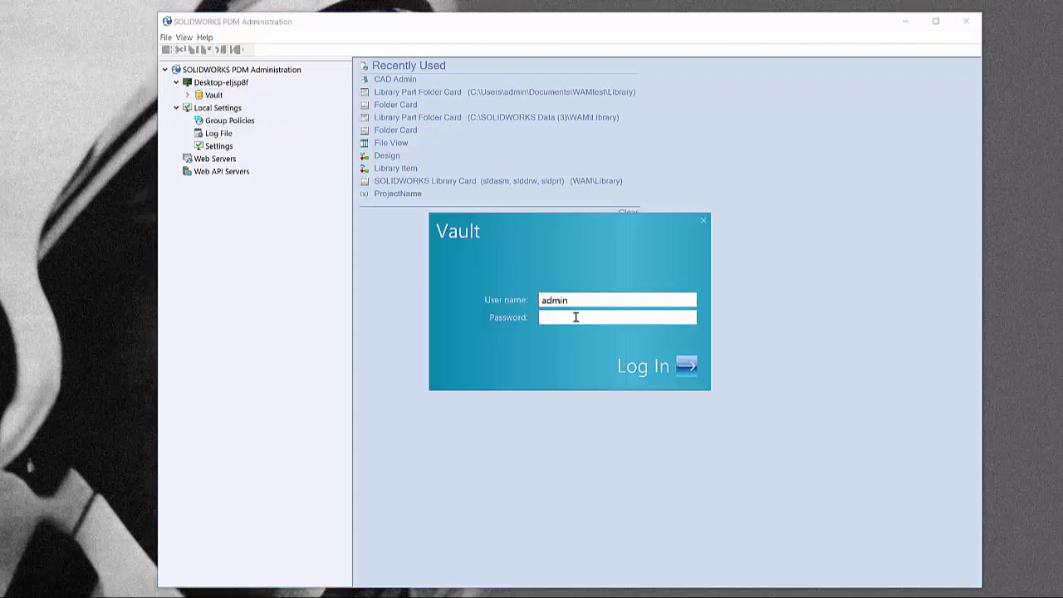
pyautogui.press('Return')
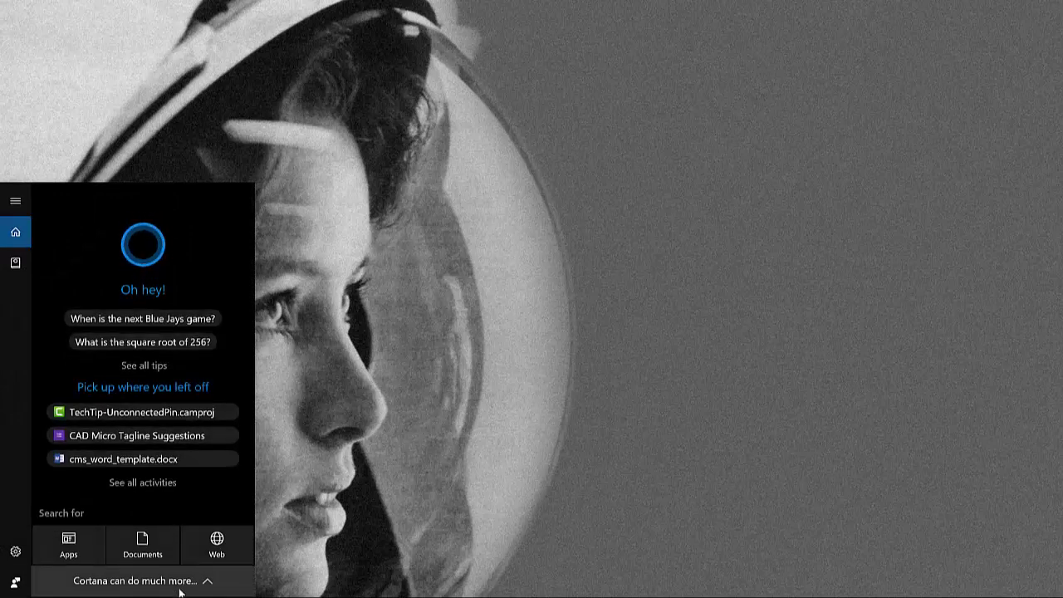
# - Launch Registry Editor via 'regedit' and expand HKEY_LOCAL_MACHINE\SOFTWARE
pyautogui.write('regedit')
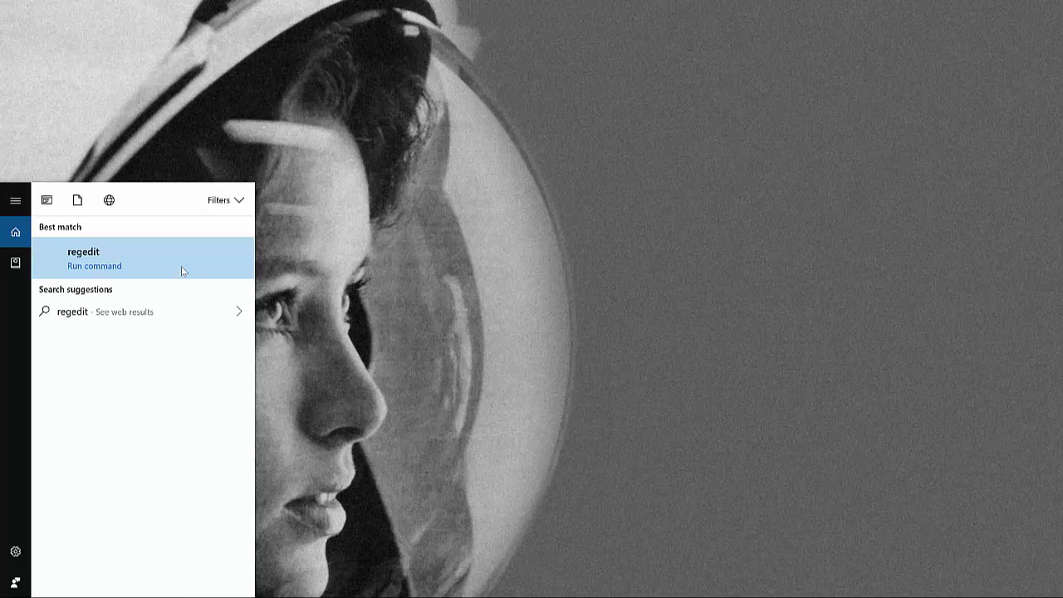
pyautogui.click(94, 259)
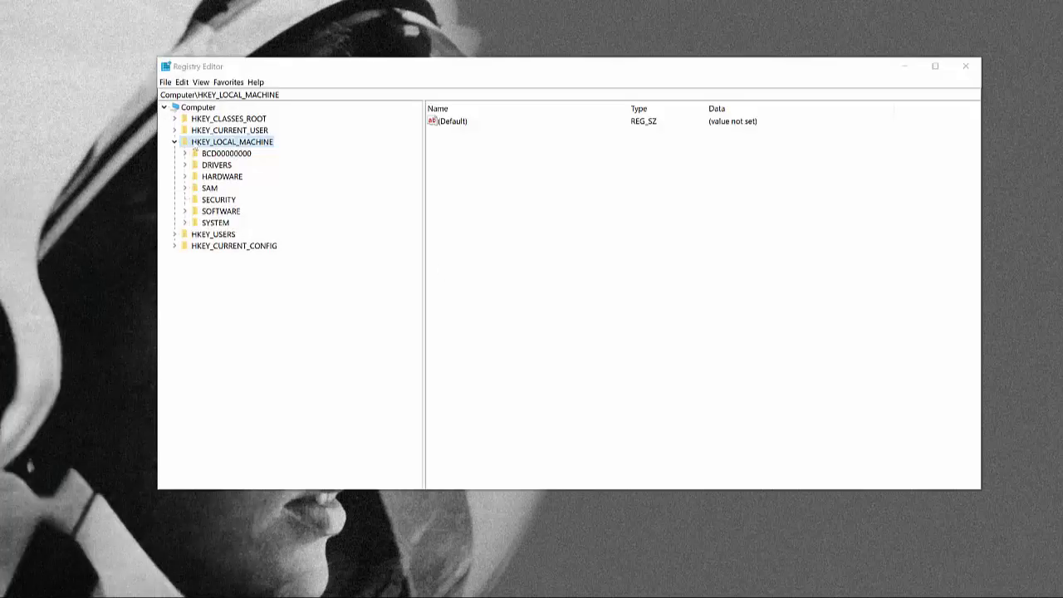
pyautogui.click(176, 143)
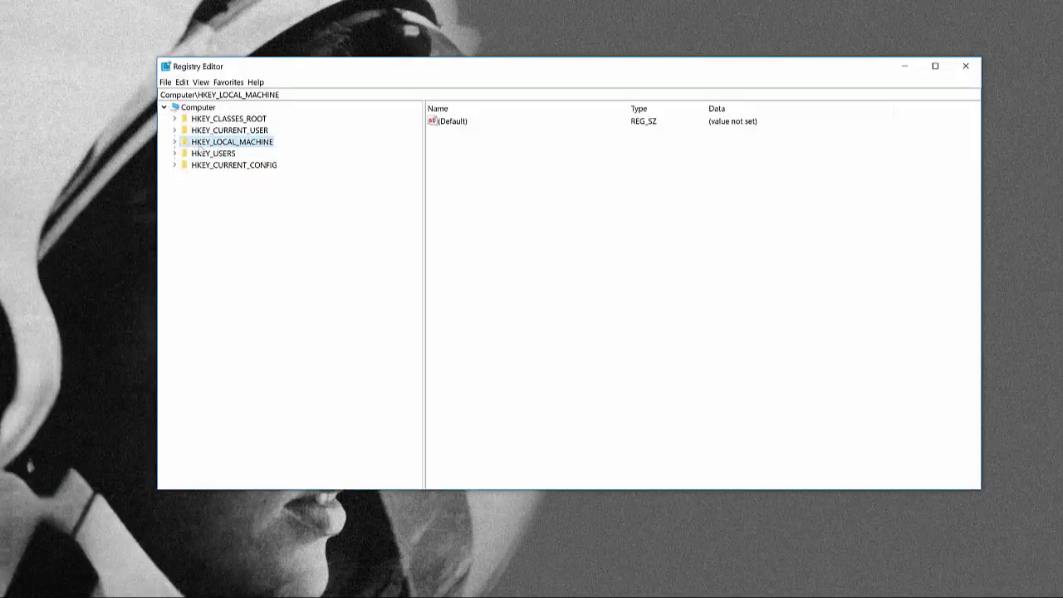
pyautogui.click(175, 143)
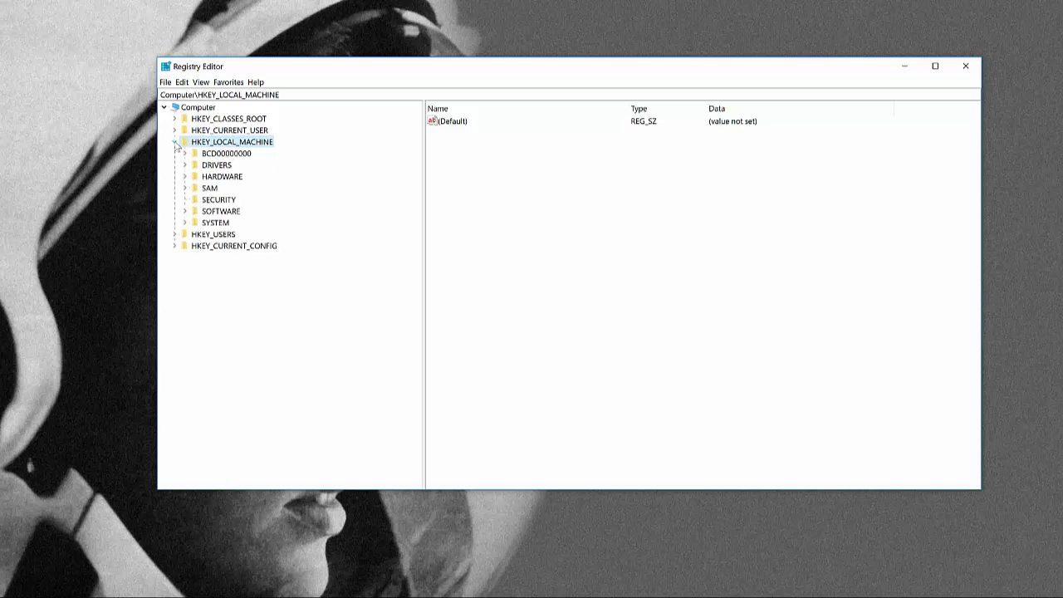
pyautogui.click(221, 211)
pyautogui.click(184, 211)
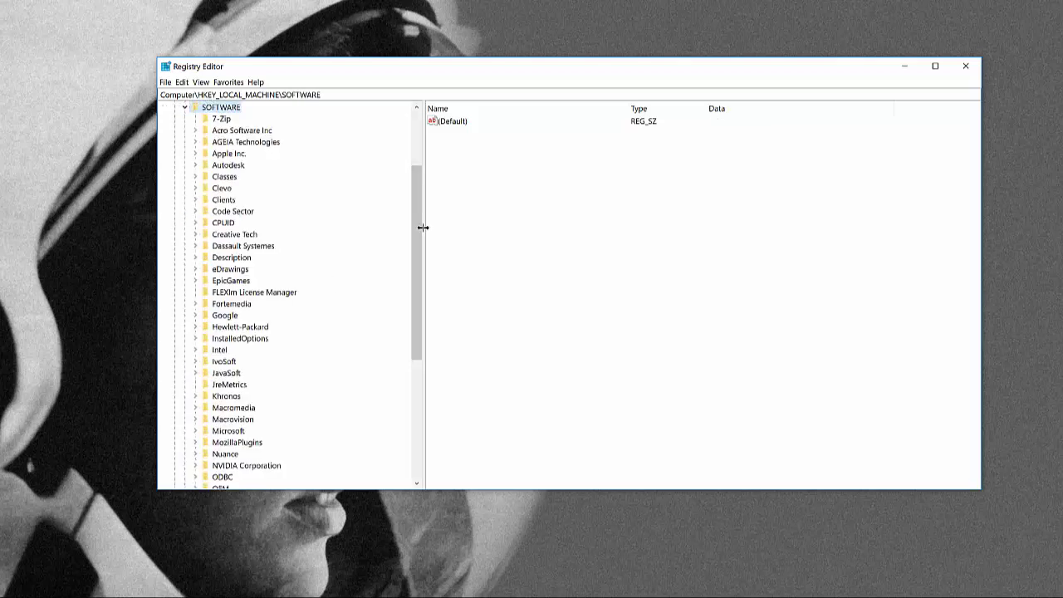
# - Expand SolidWorks\Applications down to the PDMWorks Enterprise key and show its subkeys
pyautogui.moveTo(418, 227); pyautogui.dragTo(282, 371)
pyautogui.click(231, 349)
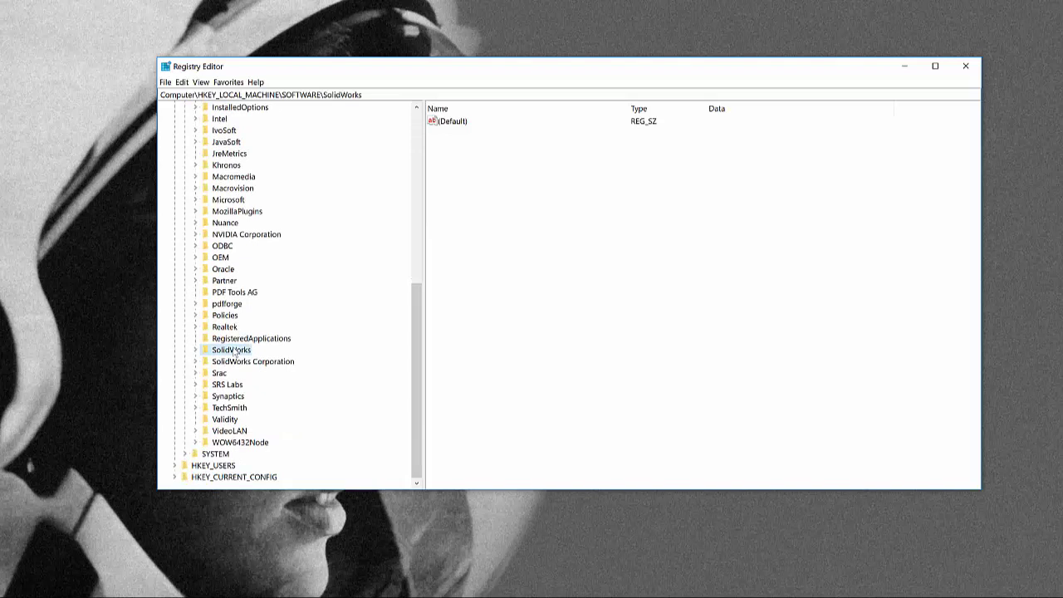
pyautogui.click(195, 349)
pyautogui.moveTo(417, 355); pyautogui.dragTo(417, 401)
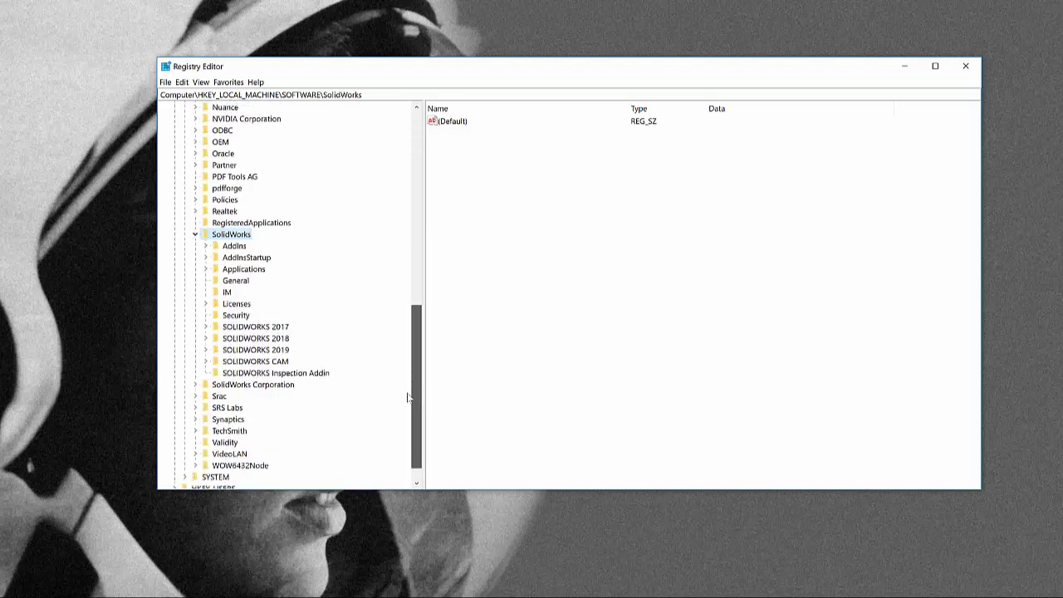
pyautogui.click(209, 272)
pyautogui.click(206, 270)
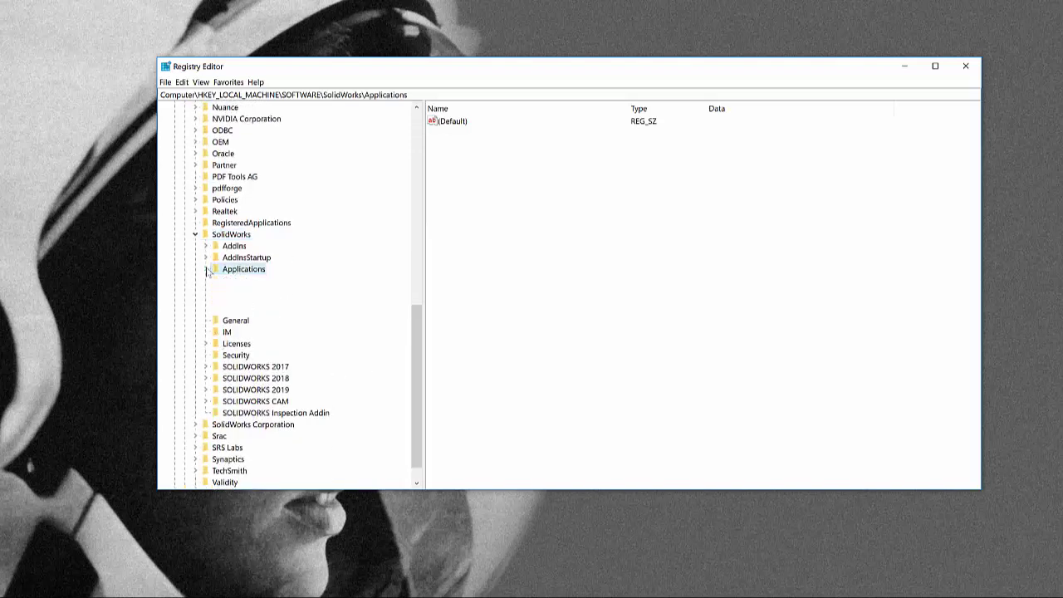
pyautogui.moveTo(419, 311); pyautogui.dragTo(415, 336)
pyautogui.click(222, 224)
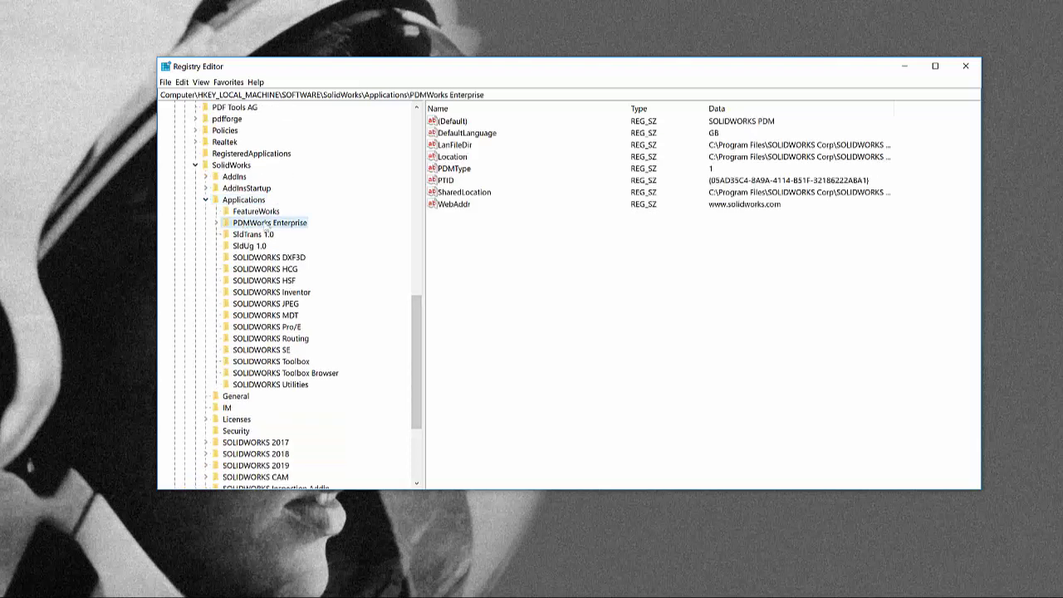
pyautogui.click(216, 223)
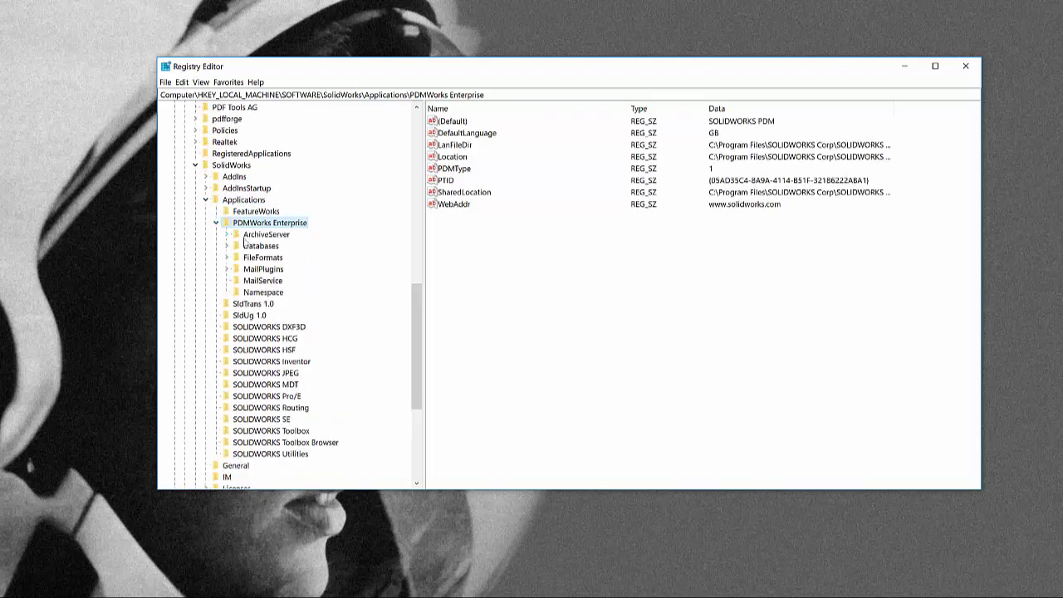
# - Expand the ArchiveServer key and select its ConisioUsers subkey
pyautogui.click(255, 238)
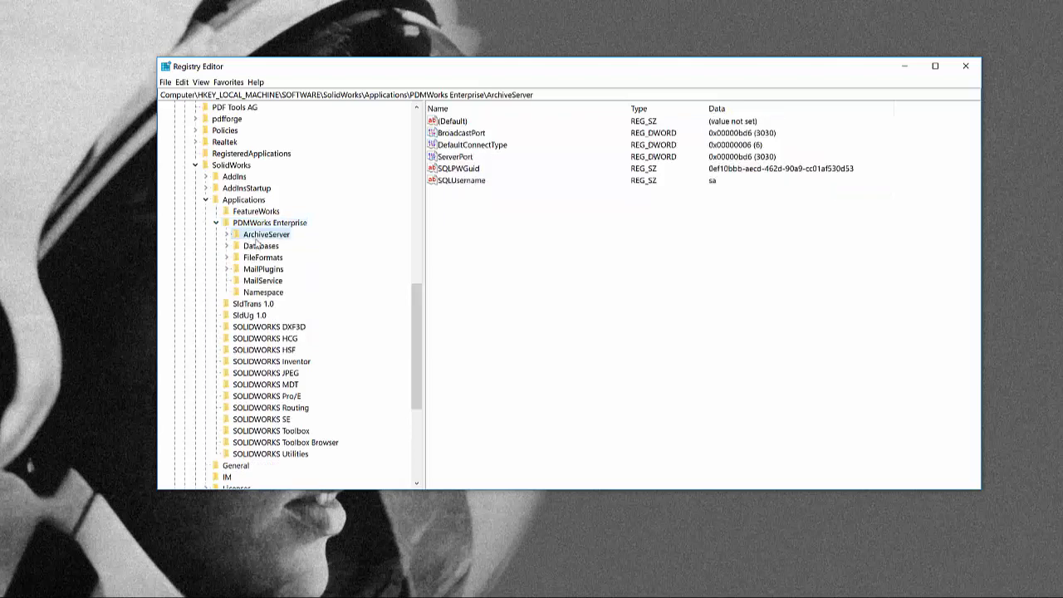
pyautogui.click(227, 236)
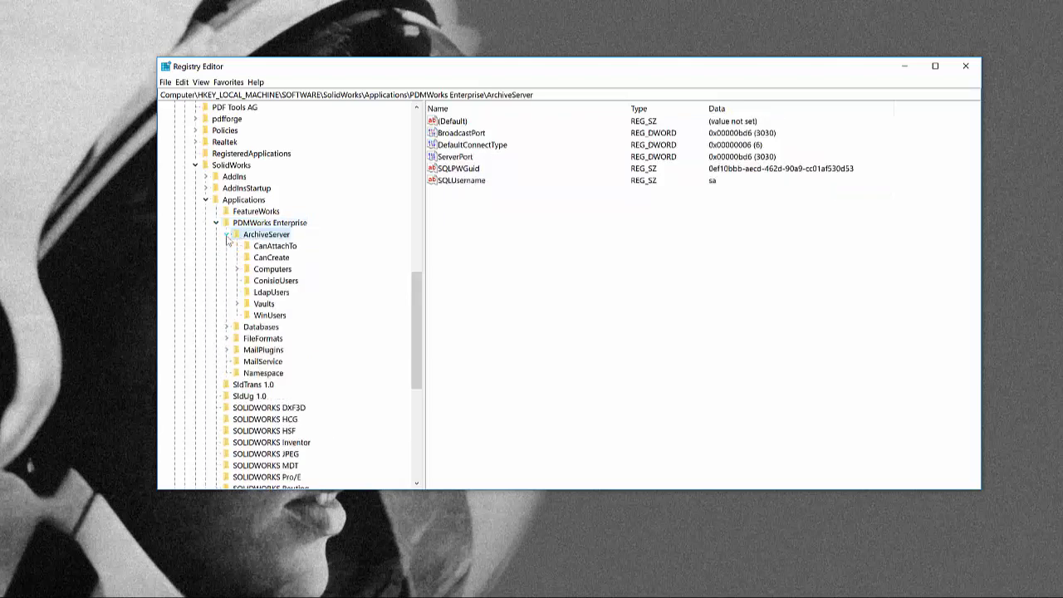
pyautogui.click(267, 282)
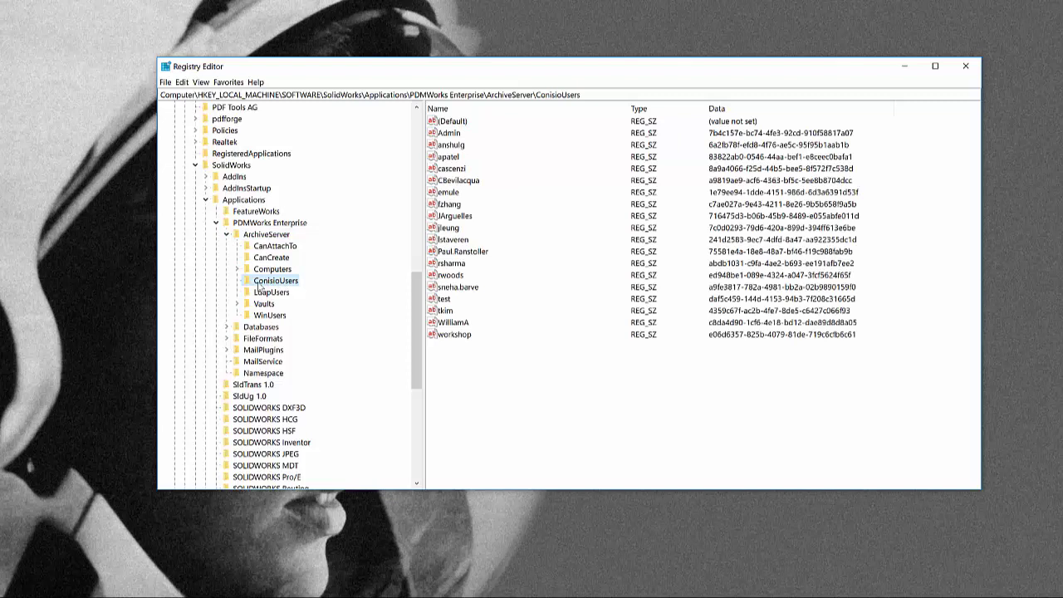
# - Delete the Admin value from ConisioUsers and confirm the deletion
pyautogui.click(451, 134)
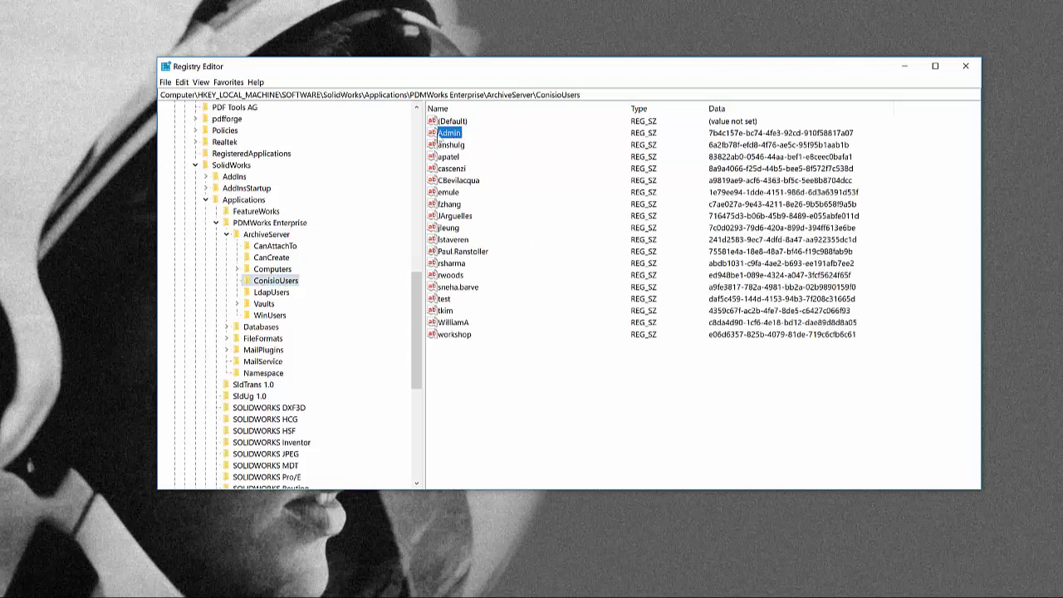
pyautogui.rightClick(451, 134)
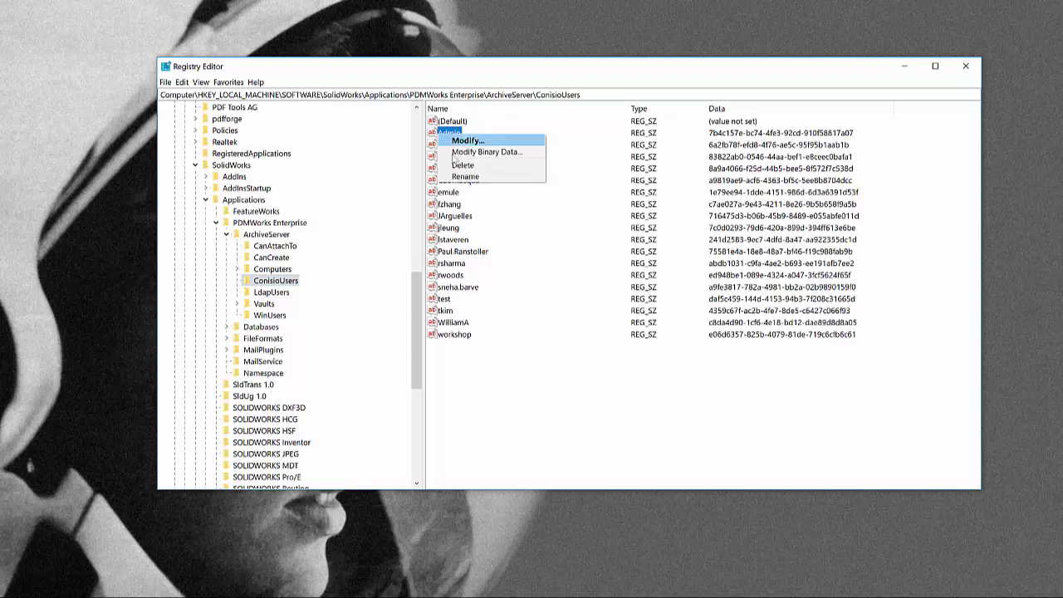
pyautogui.click(463, 166)
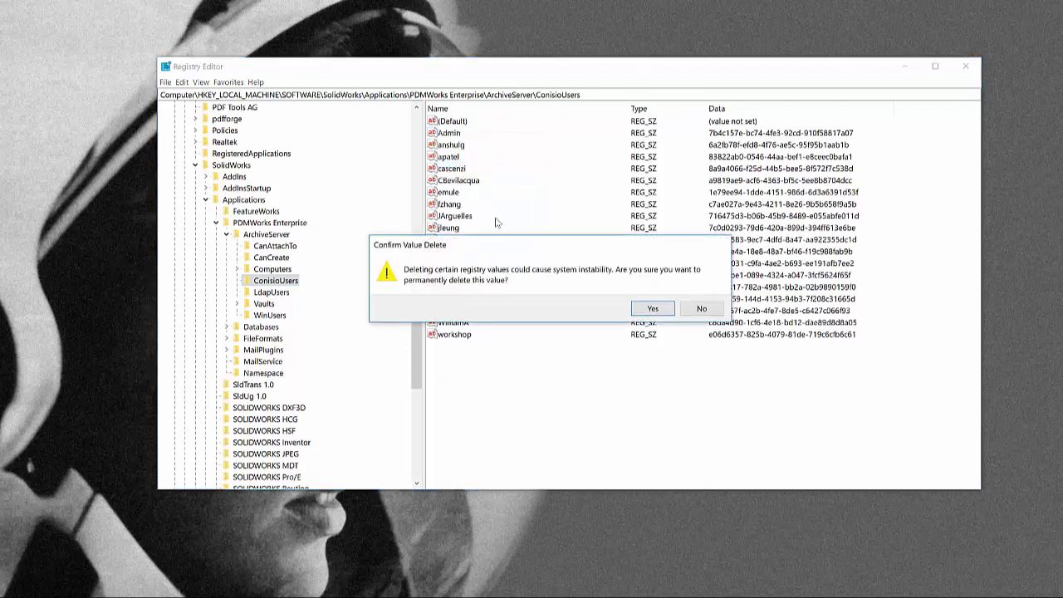
pyautogui.click(645, 310)
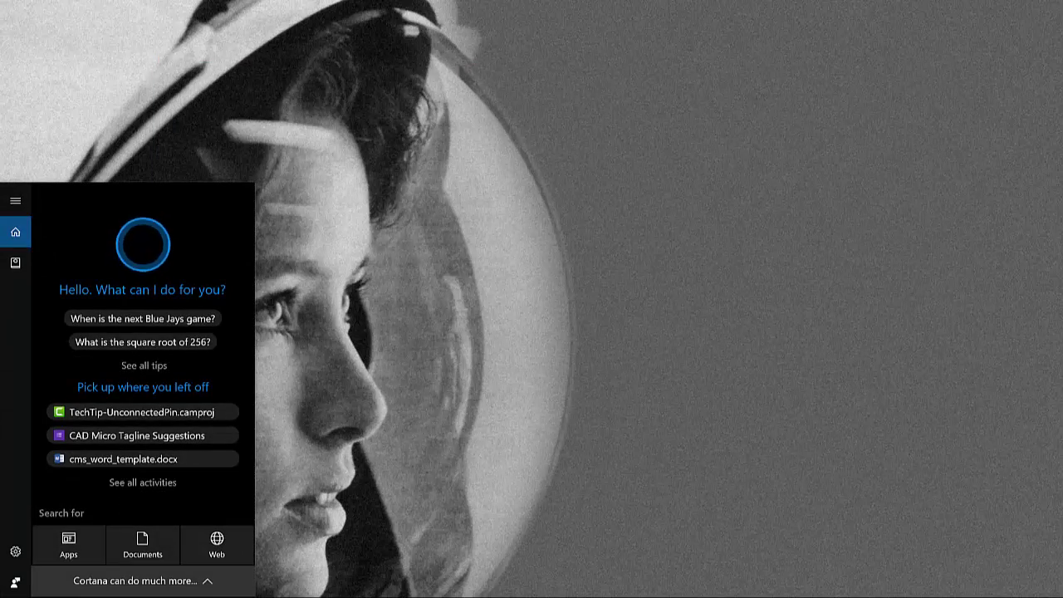
# - Reopen the Archive Server window, enlarge it with a wider tree pane, and open Default Settings
pyautogui.write('archive')
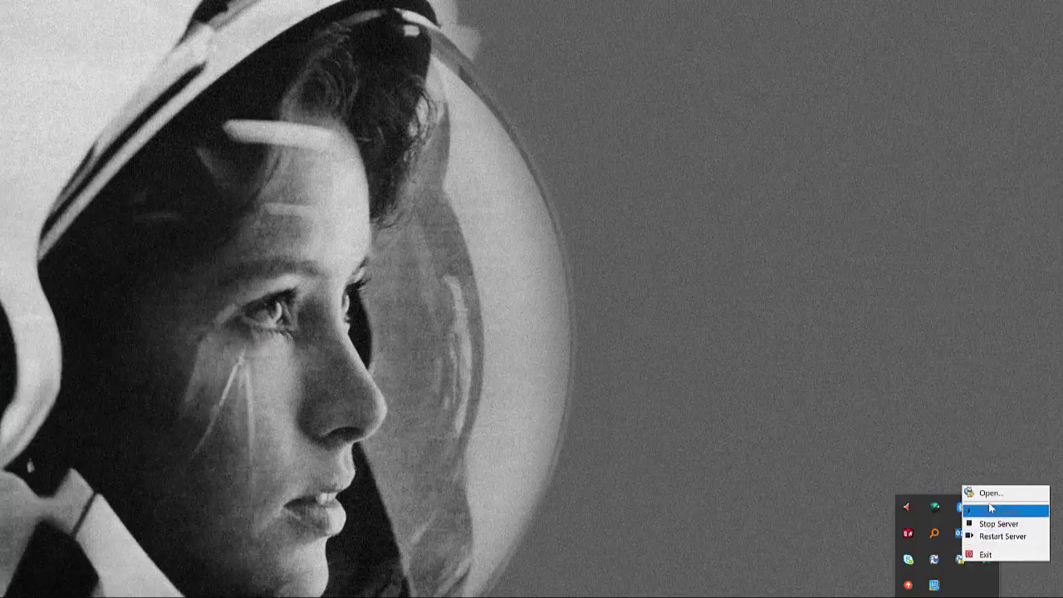
pyautogui.click(990, 494)
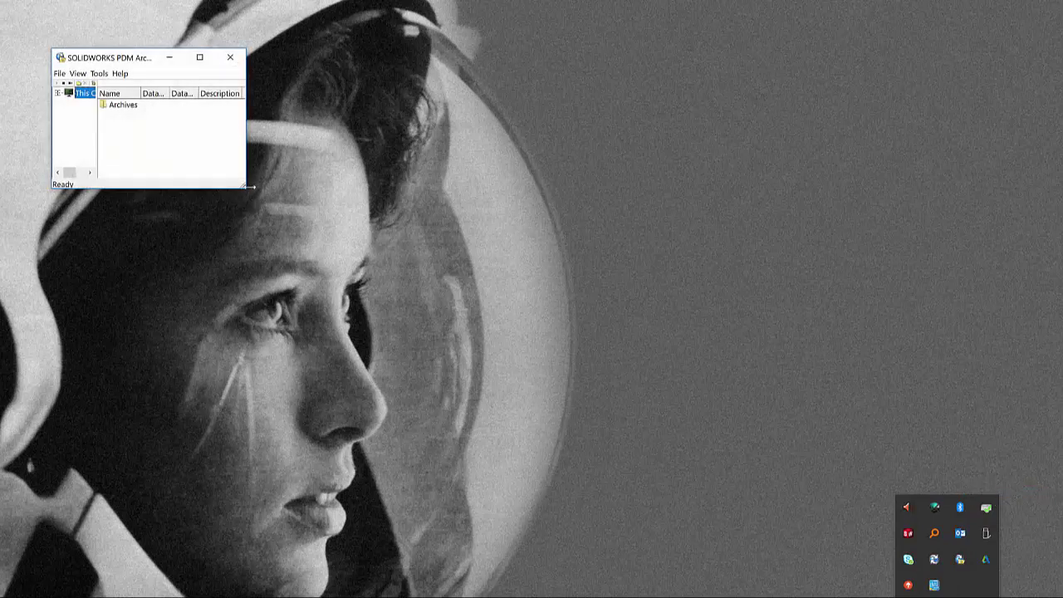
pyautogui.moveTo(249, 187); pyautogui.dragTo(838, 457)
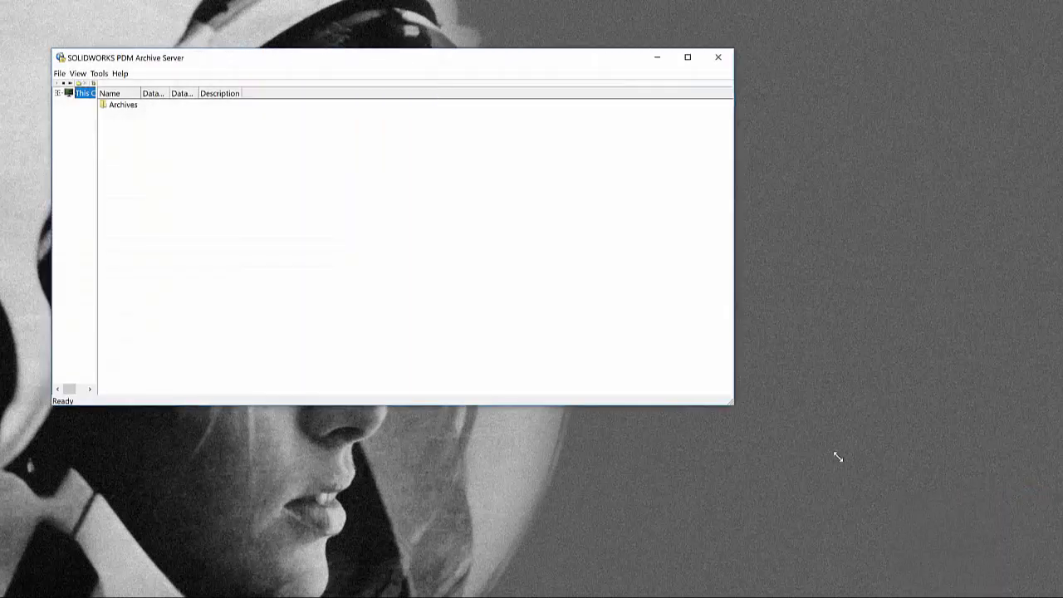
pyautogui.moveTo(98, 149); pyautogui.dragTo(188, 148)
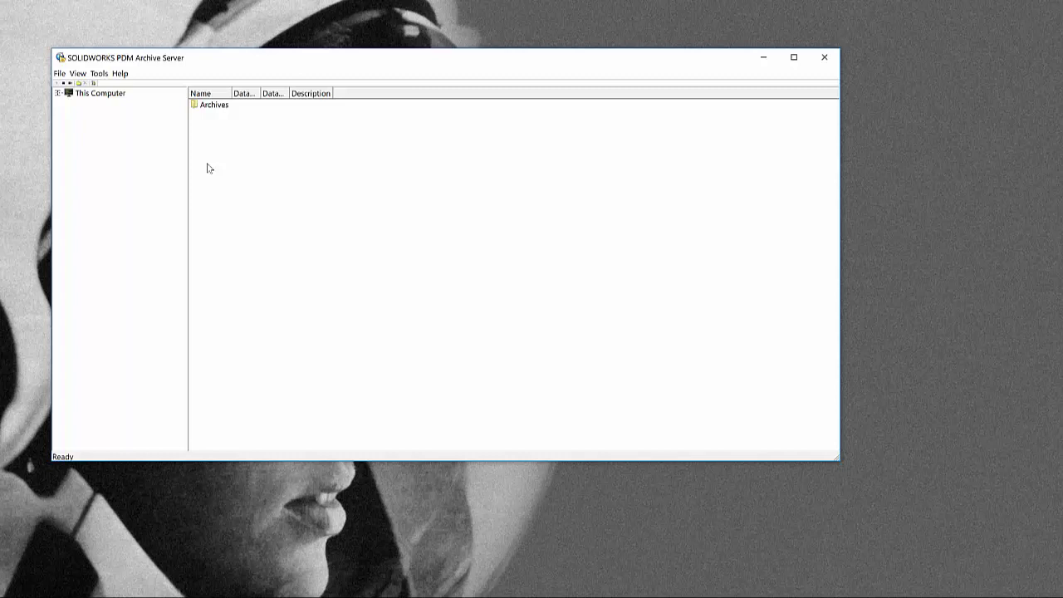
pyautogui.click(101, 73)
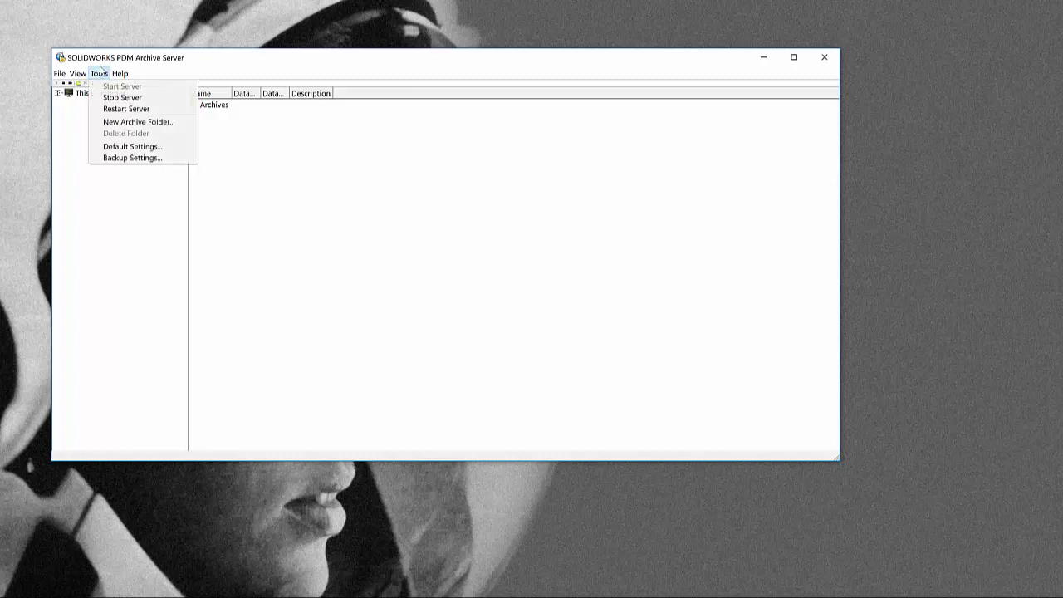
pyautogui.click(135, 147)
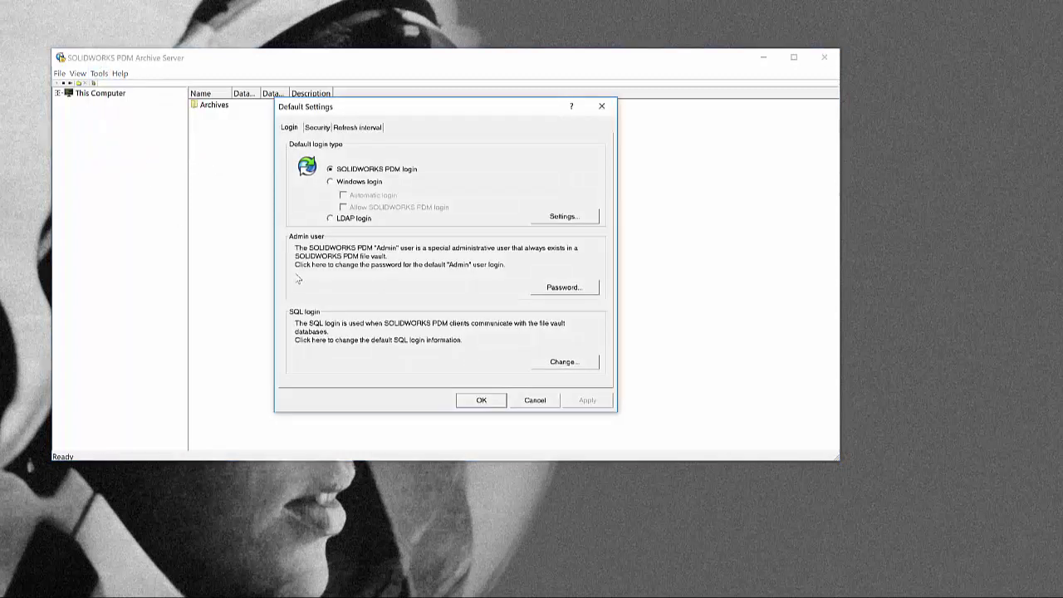
# - Give the Admin user a new password, leaving Current blank, and save Default Settings
pyautogui.click(549, 292)
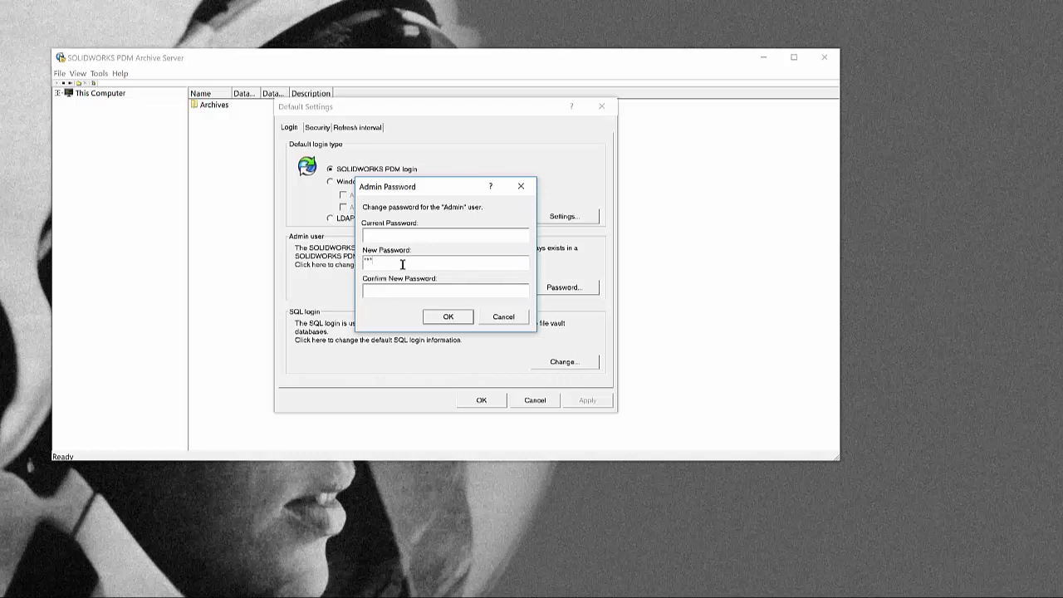
pyautogui.write('**')
pyautogui.click(440, 319)
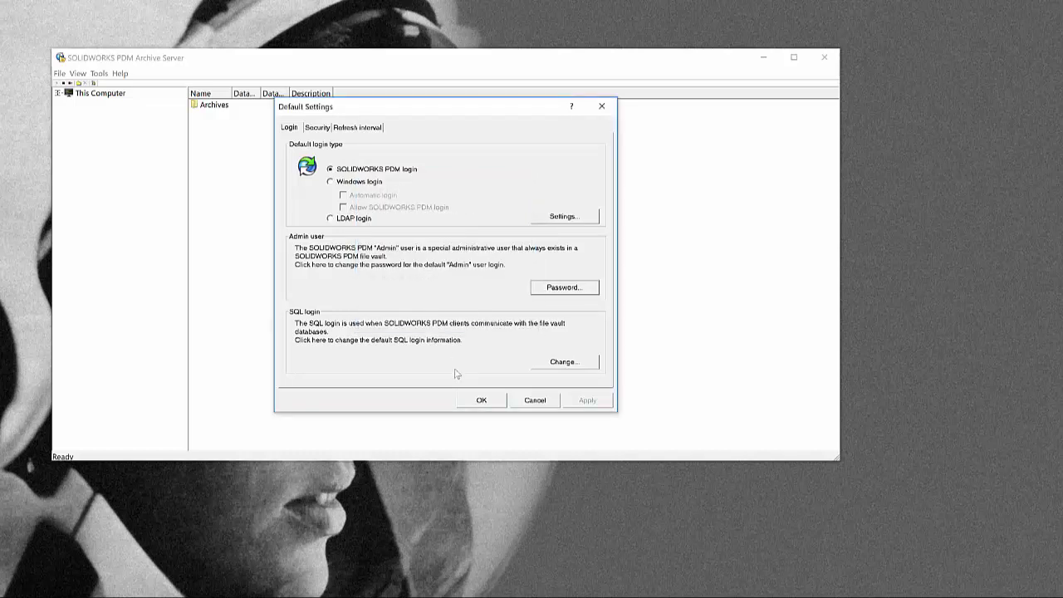
pyautogui.click(490, 403)
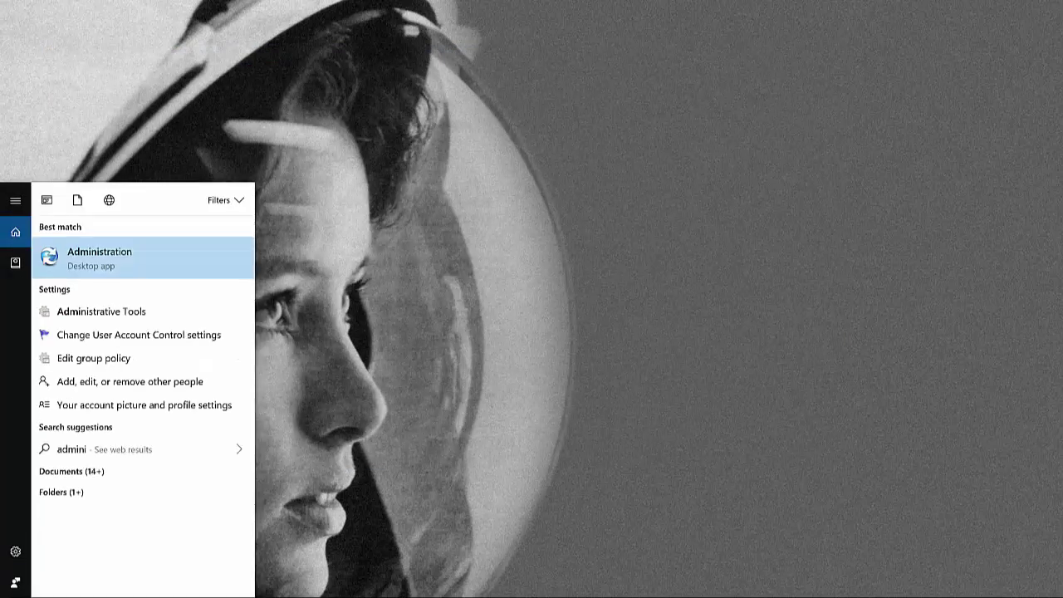
# - Launch PDM Administration and log in to the Vault as admin with the new password
pyautogui.click(98, 264)
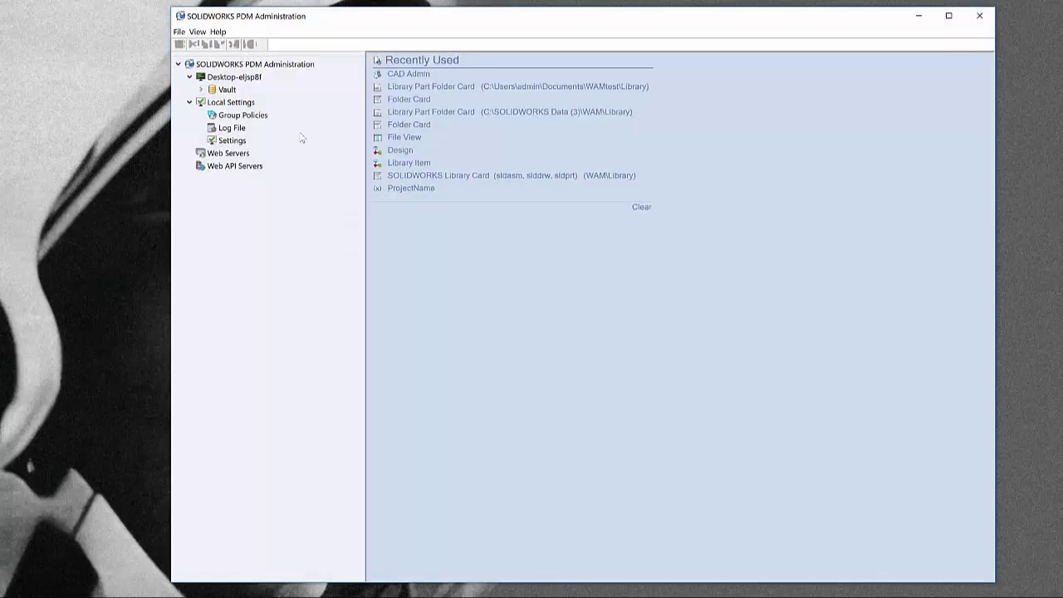
pyautogui.doubleClick(229, 90)
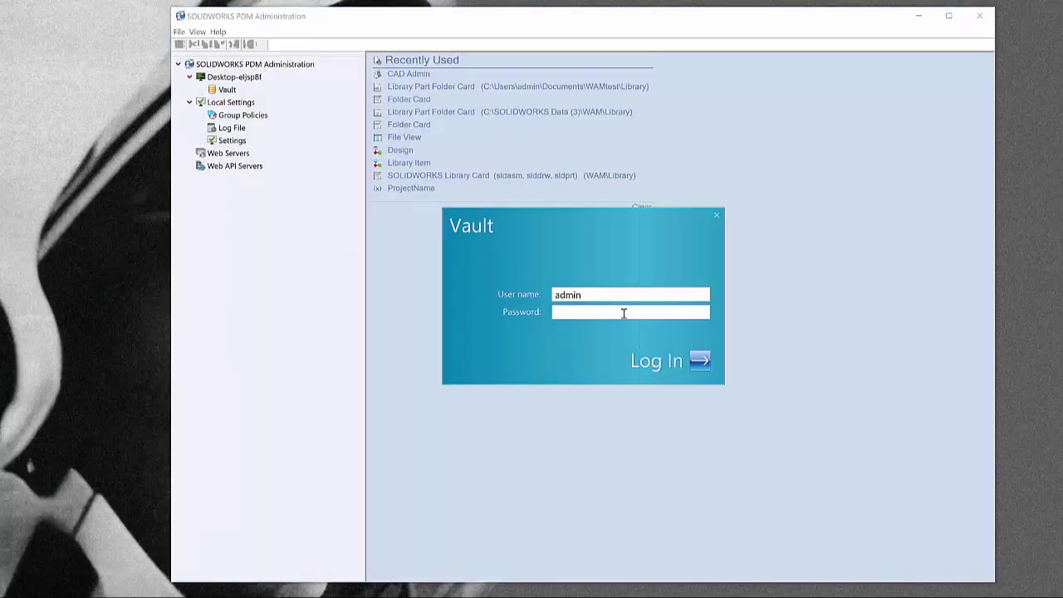
pyautogui.click(699, 361)
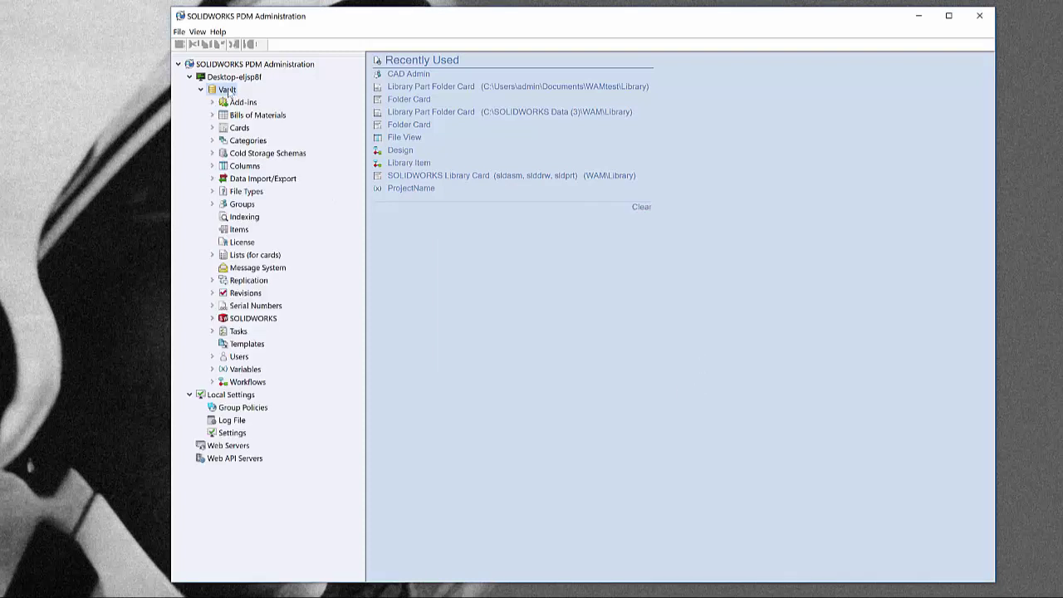